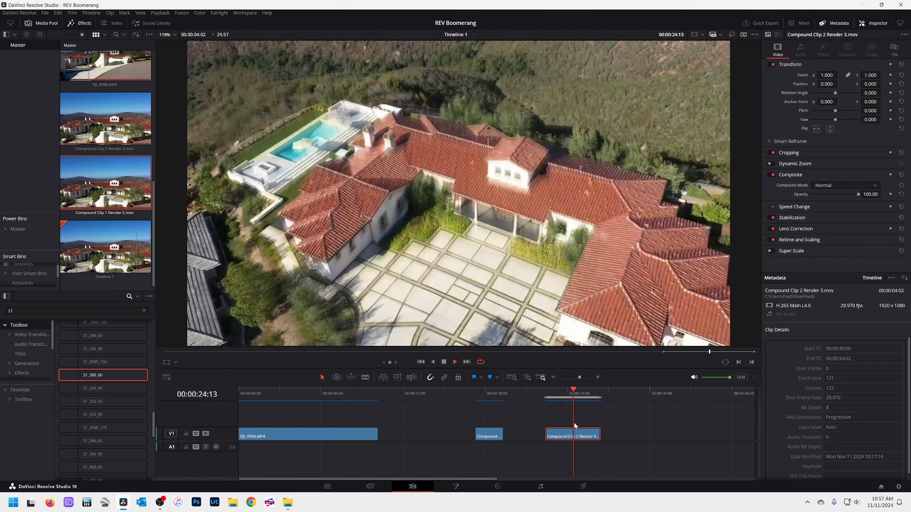
Play back the rendered clips on the timeline, comparing the shorter compound clip with the original footage.
key("space")
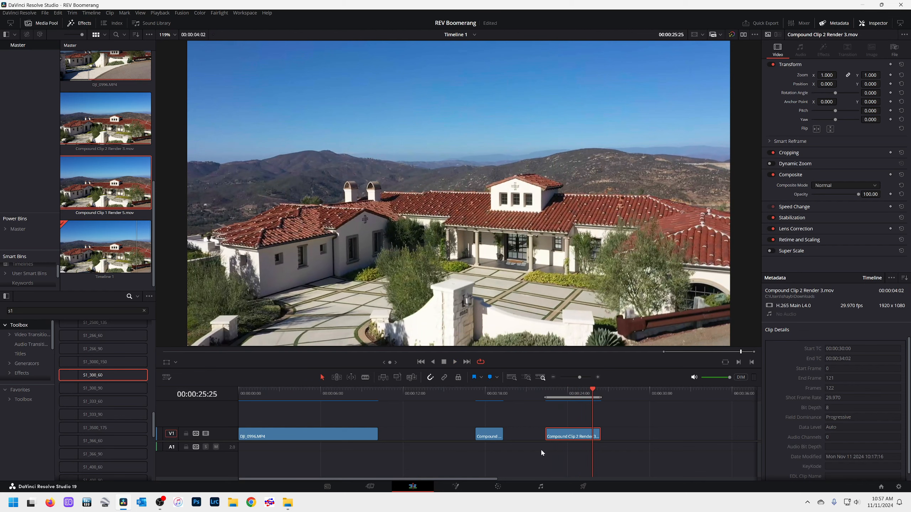
left_click(484, 428)
left_click(476, 396)
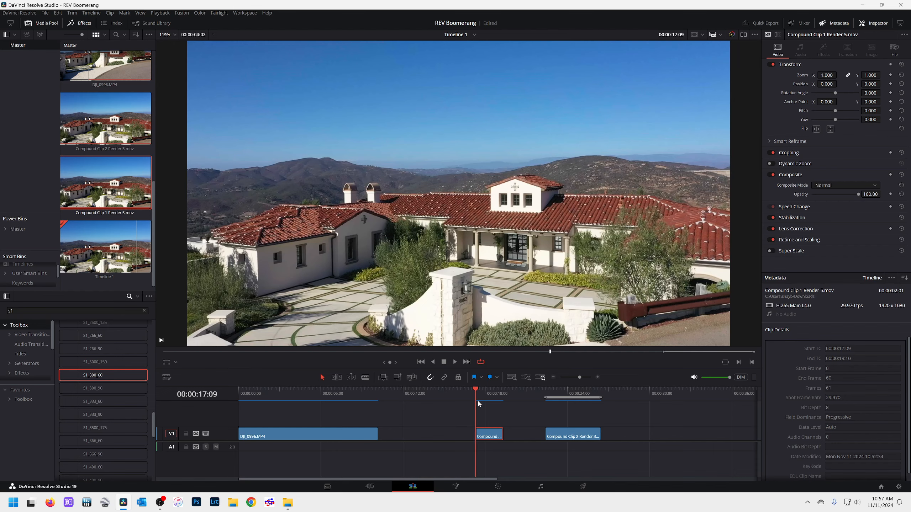
left_click_drag(242, 390, 333, 397)
mouse_move(474, 391)
left_mouse_down()
mouse_move(492, 391)
mouse_move(477, 394)
left_mouse_up()
key("space")
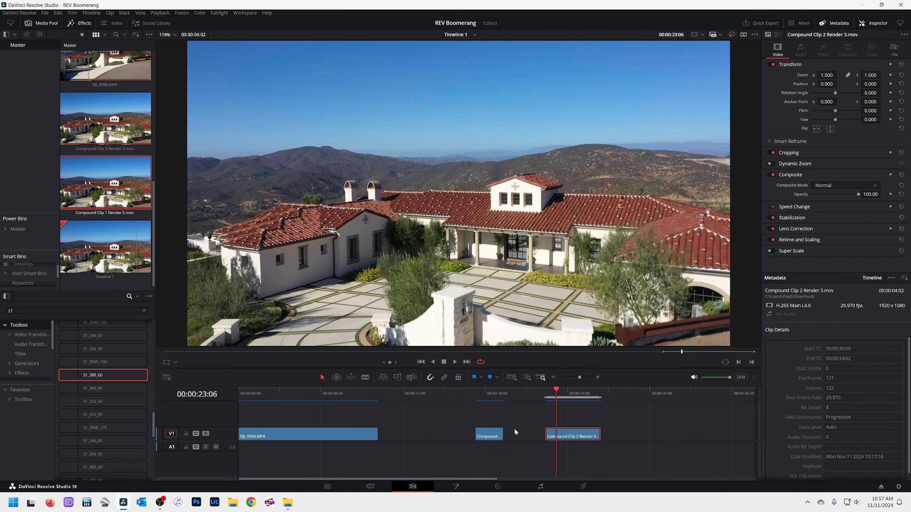
Clear the timeline's in and out range and play Compound Clip 1 Render 5 from its start.
left_click(563, 417)
key("alt+x")
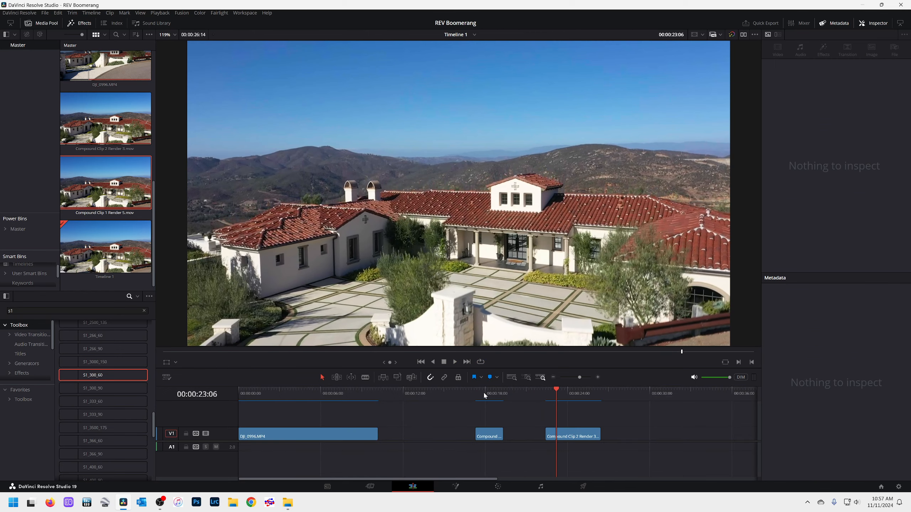
left_click_drag(483, 393, 471, 393)
key("space")
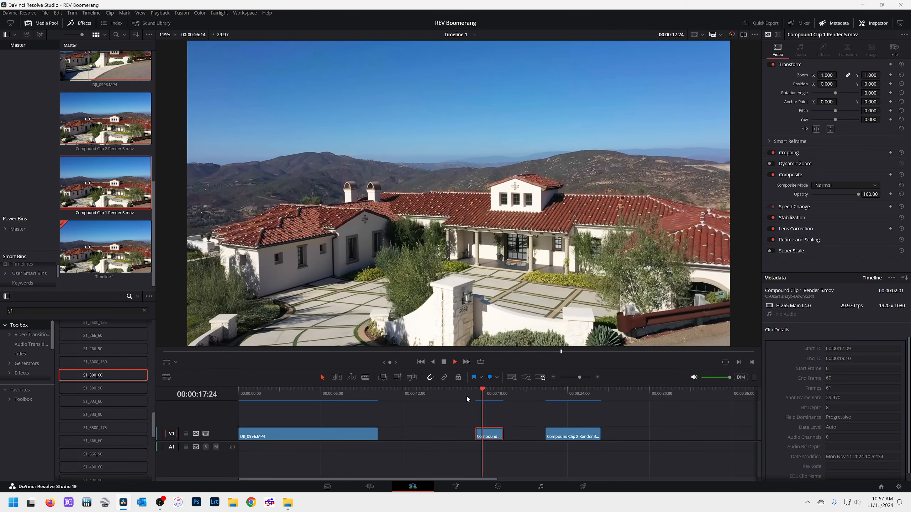
key("space")
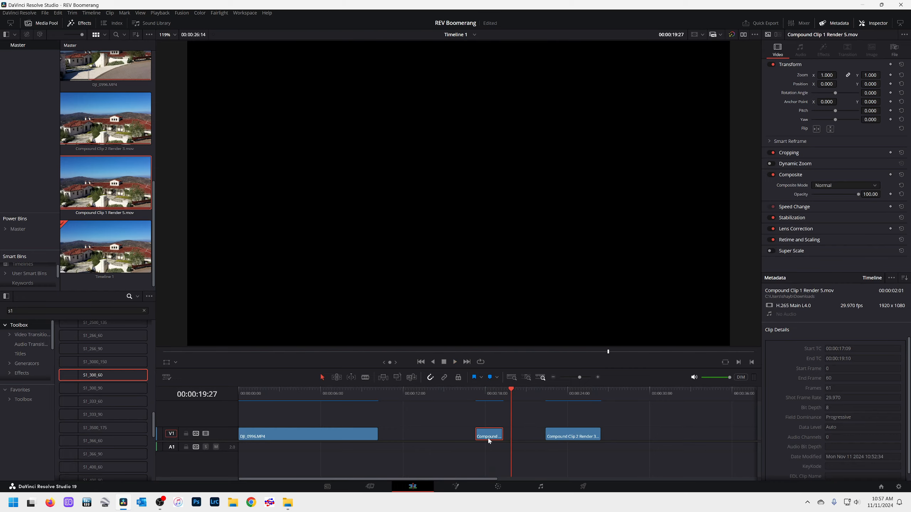
Duplicate Compound Clip 1 Render 5 directly after itself and turn the copy into a compound clip.
left_click_drag(489, 441, 517, 439)
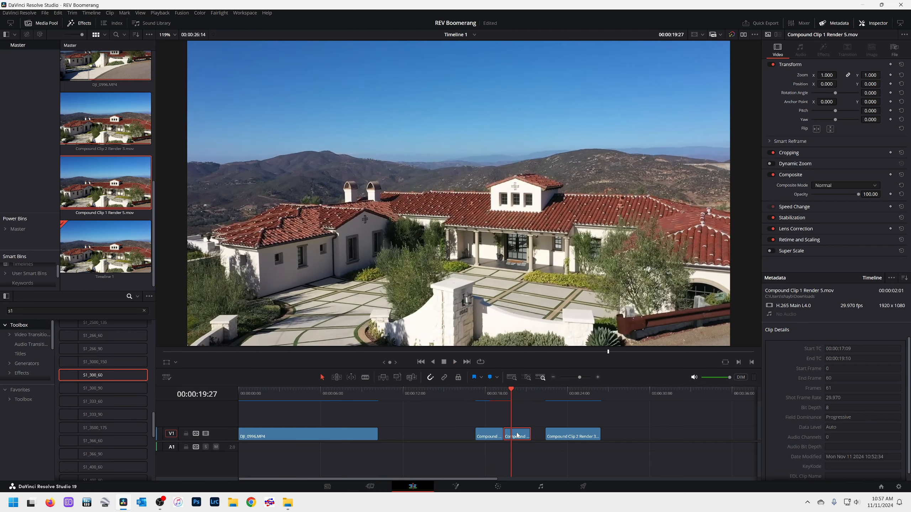
key("alt+g")
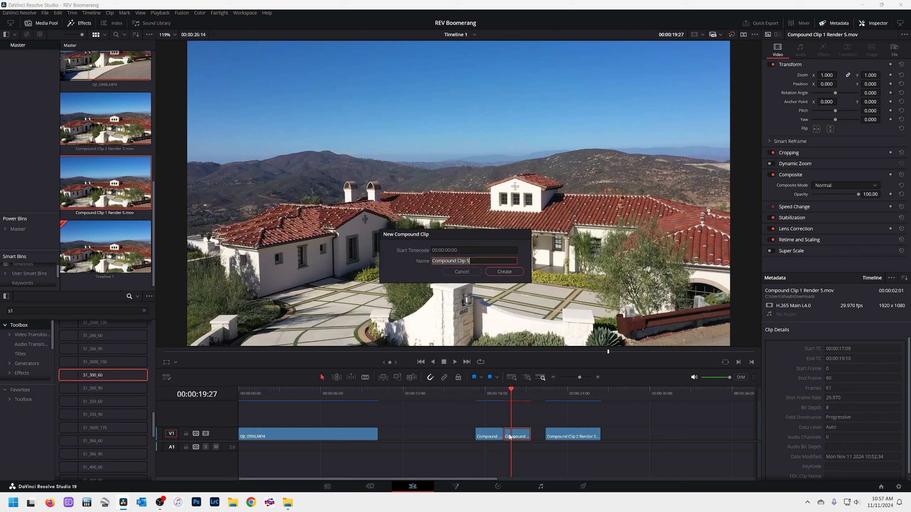
key("Return")
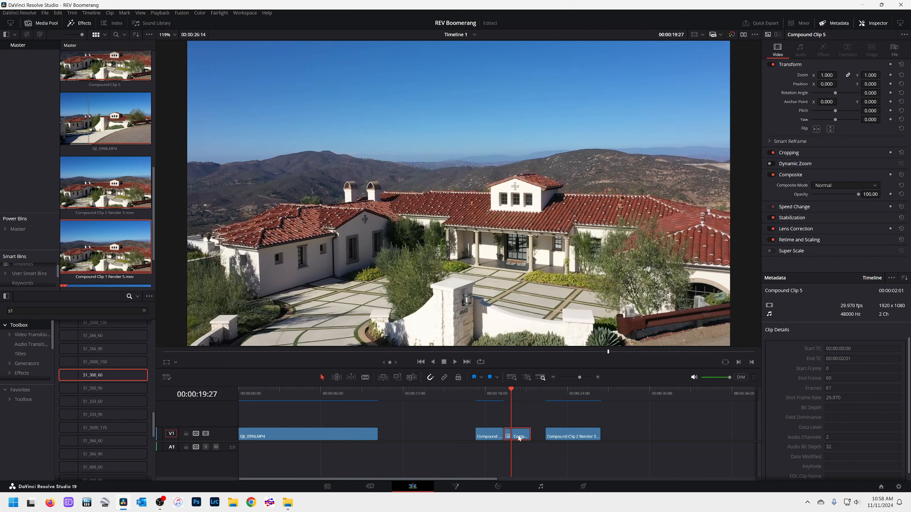
Reverse the speed of the copied compound clip and play the forward and reversed clips together.
key("r")
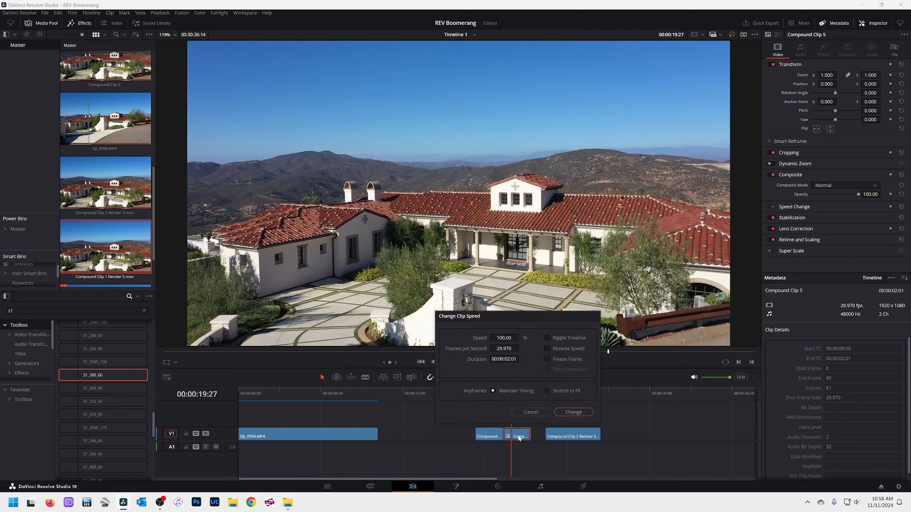
left_click(546, 348)
left_click(573, 413)
left_click(482, 388)
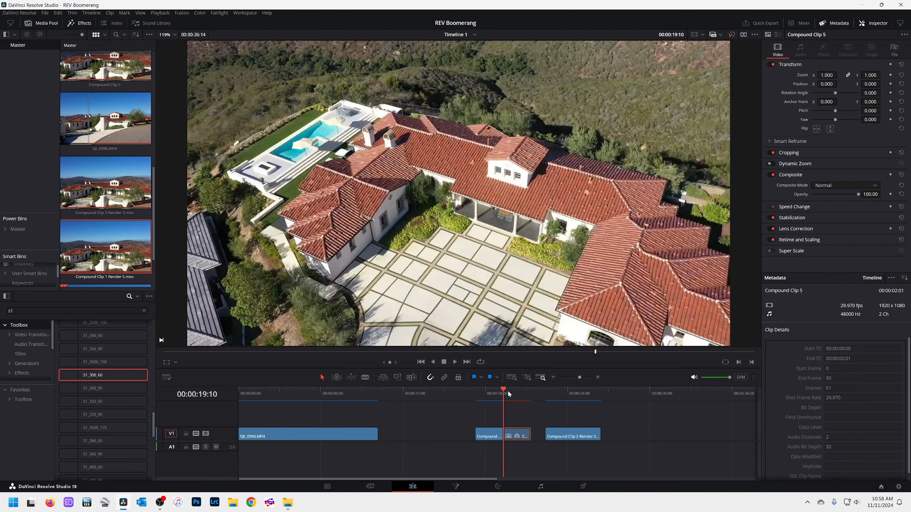
left_click_drag(508, 390, 479, 394)
key("space")
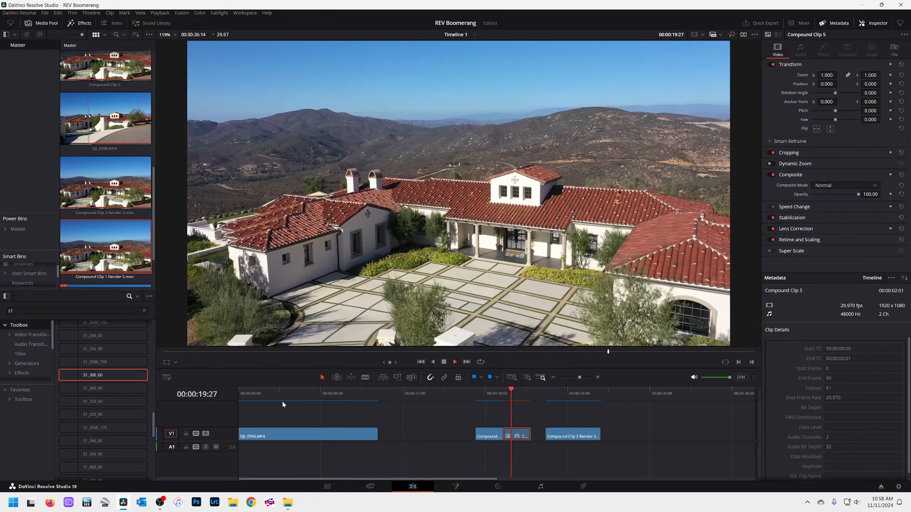
key("space")
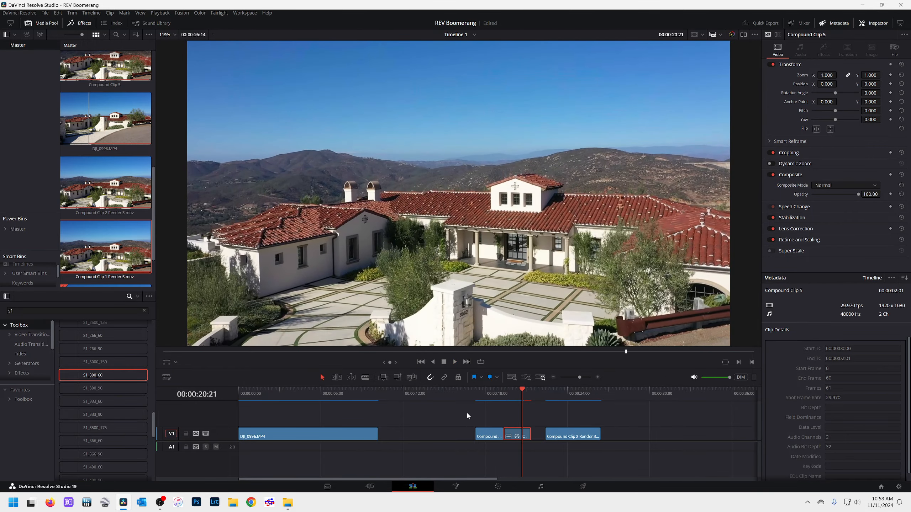
Combine the forward clip and its reversed copy into a single compound clip.
left_click_drag(461, 411, 541, 465)
key("alt+g")
key("Return")
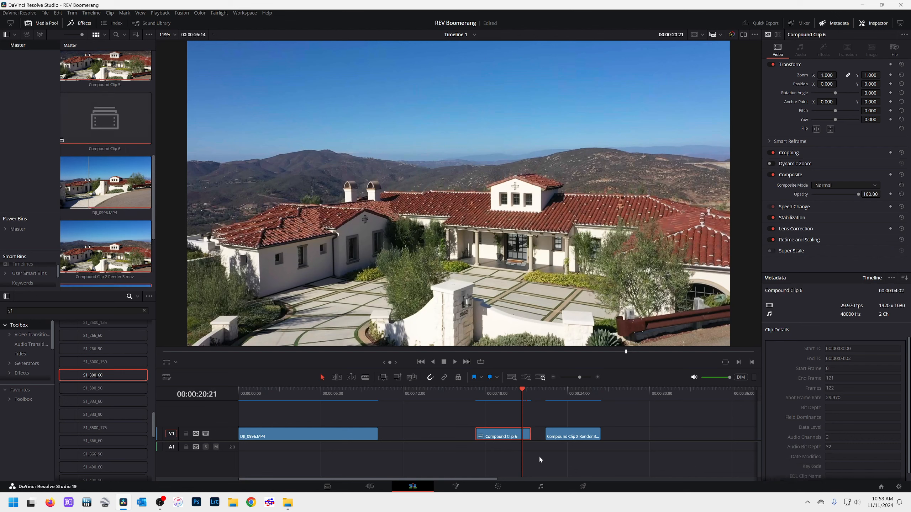
Render the combined boomerang clip in place as QuickTime H.265 with the NVIDIA encoder and Main profile.
right_click(502, 437)
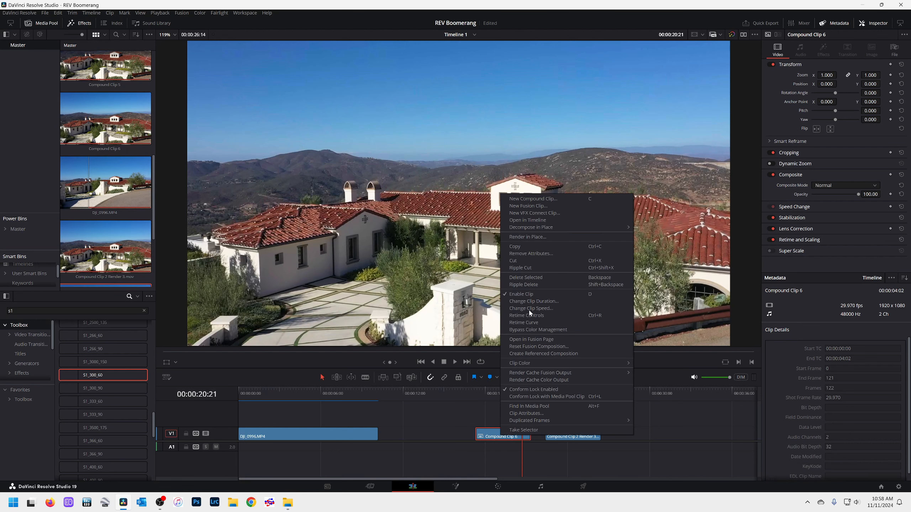
left_click(527, 237)
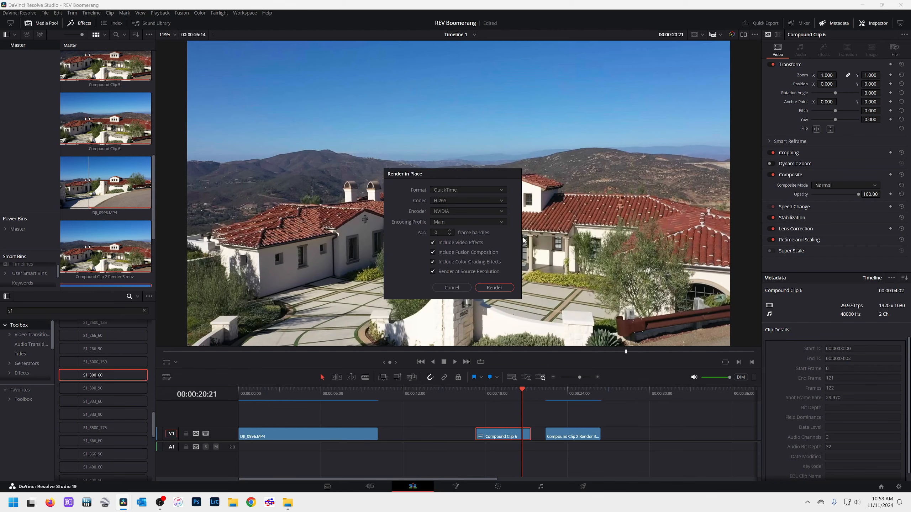
left_click(495, 287)
left_click(350, 308)
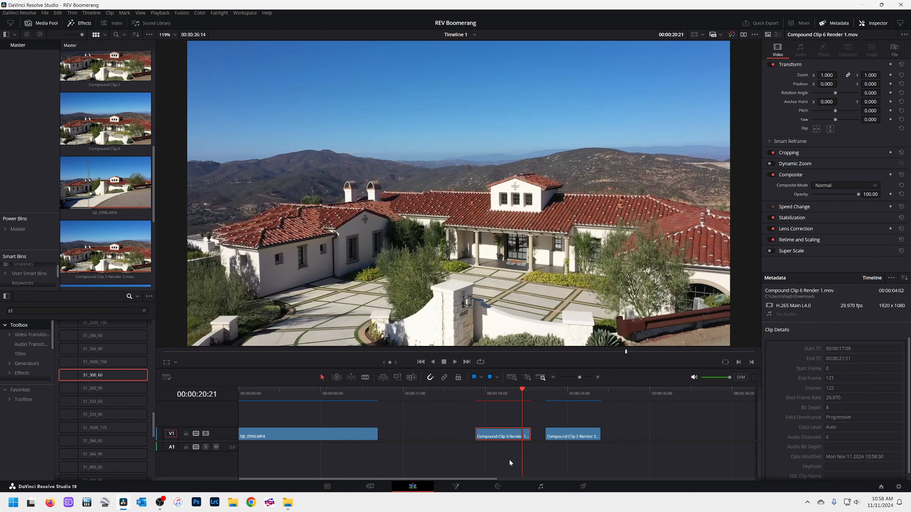
On the Color page, apply the 1.1 A MAIN power grade to the rendered clip and clean up its node graph.
left_click(498, 486)
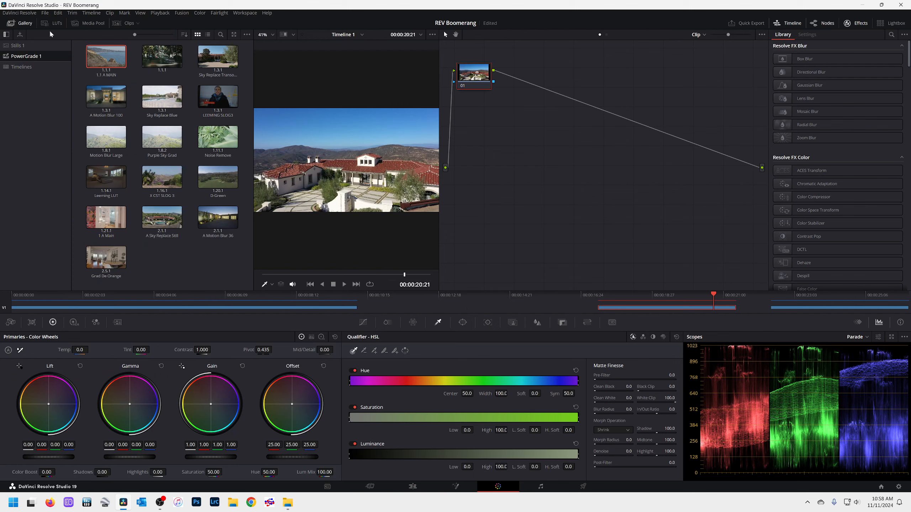
middle_click(100, 59)
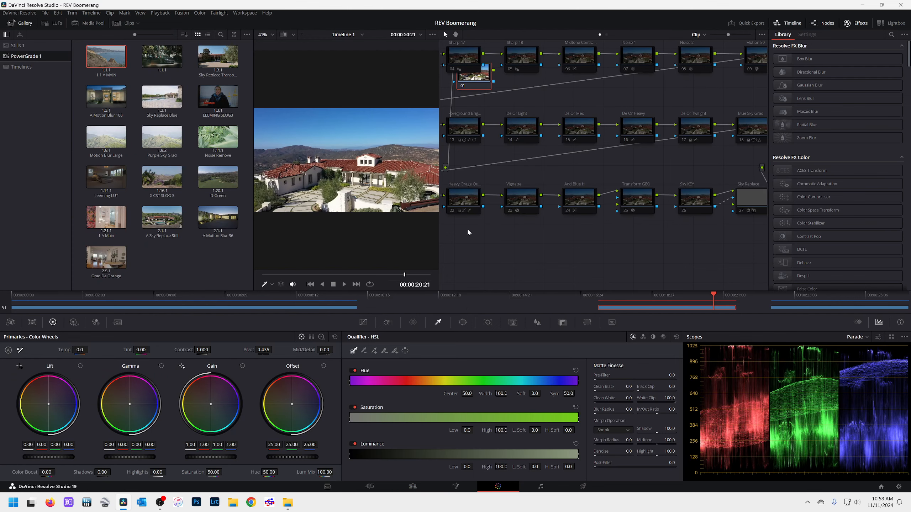
right_click(473, 254)
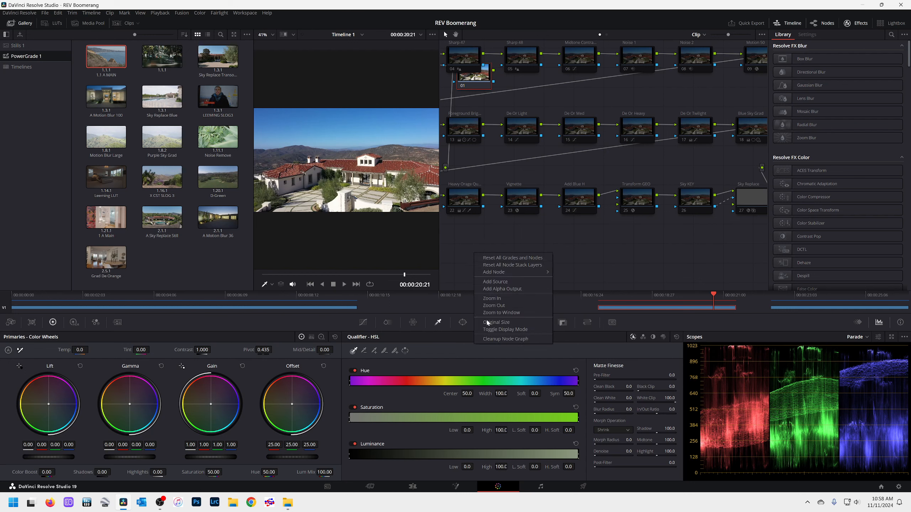
left_click(490, 338)
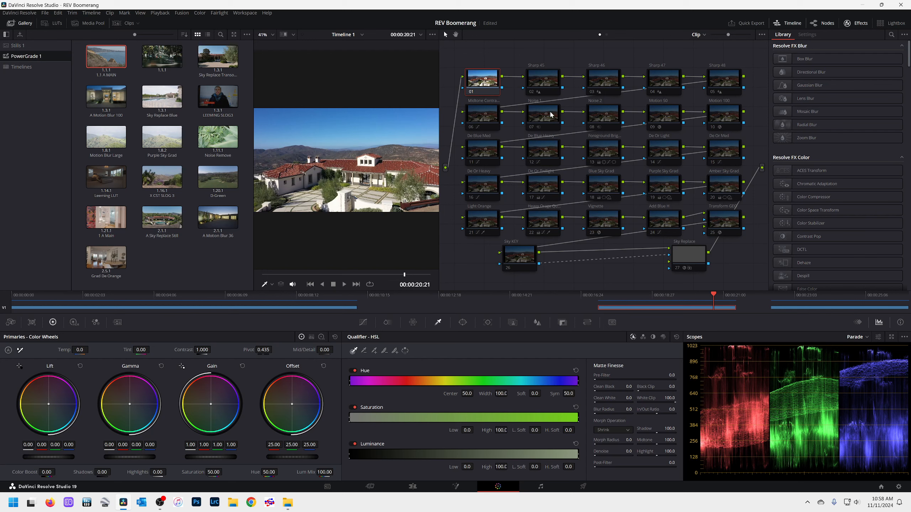
Toggle the Sharp 45 node on and off.
left_click(542, 73)
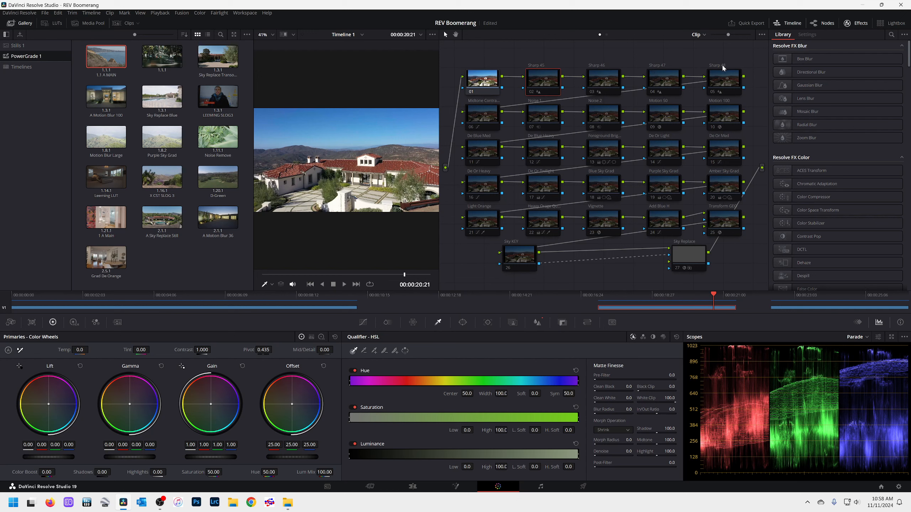
left_click(532, 93)
left_click(532, 92)
left_click(532, 92)
left_click(532, 92)
Enable the Motion 50 motion blur node on the rendered boomerang clip and return to the Edit page.
left_click(660, 111)
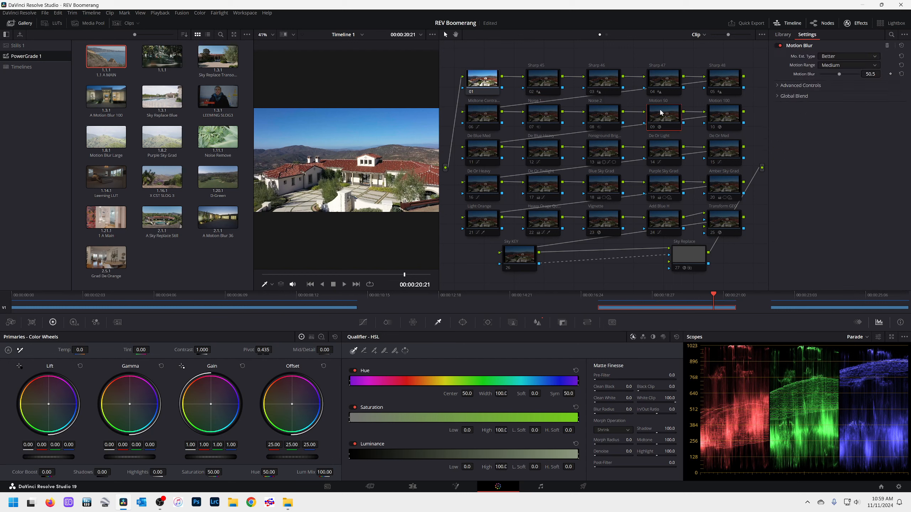
left_click(652, 129)
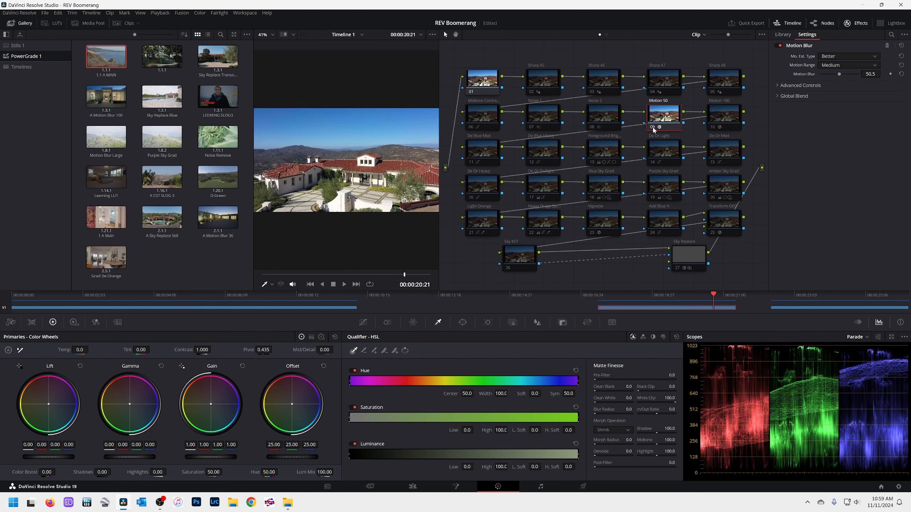
left_click(416, 489)
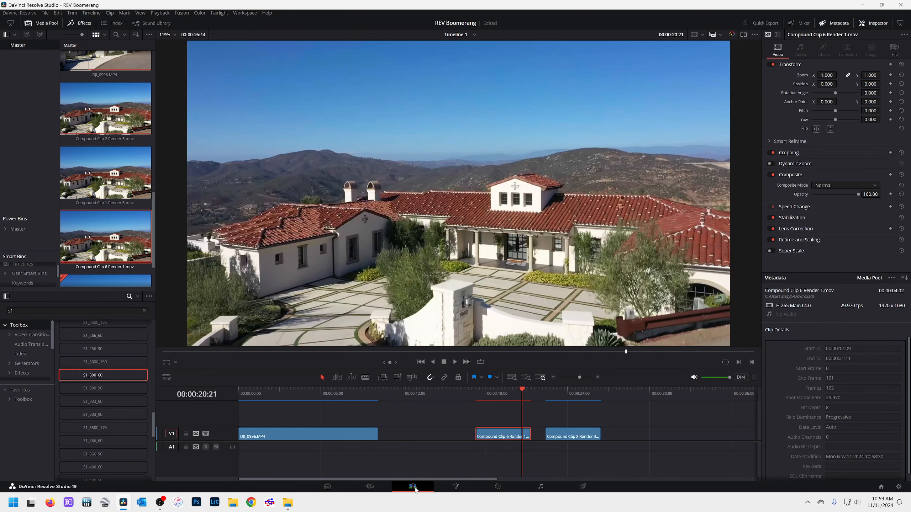
Play back the motion-blurred boomerang clip from its start.
left_click(500, 393)
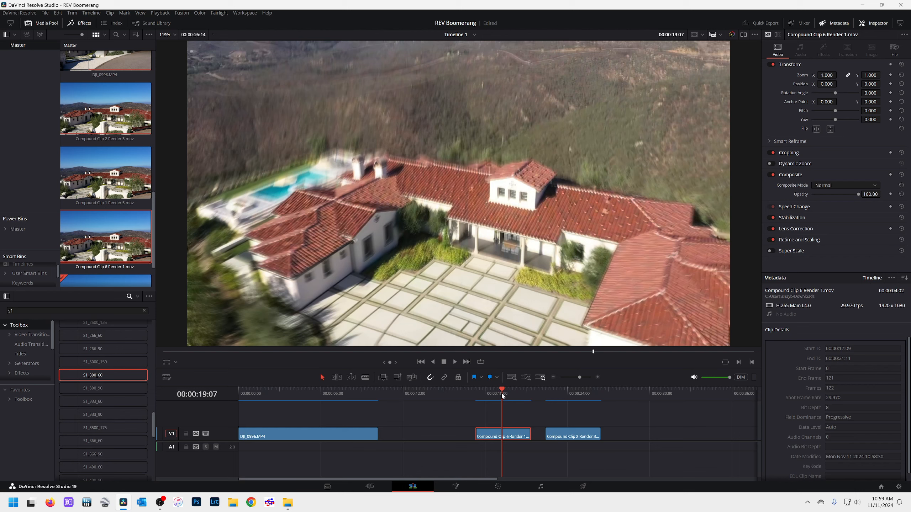
left_click(477, 390)
key("space")
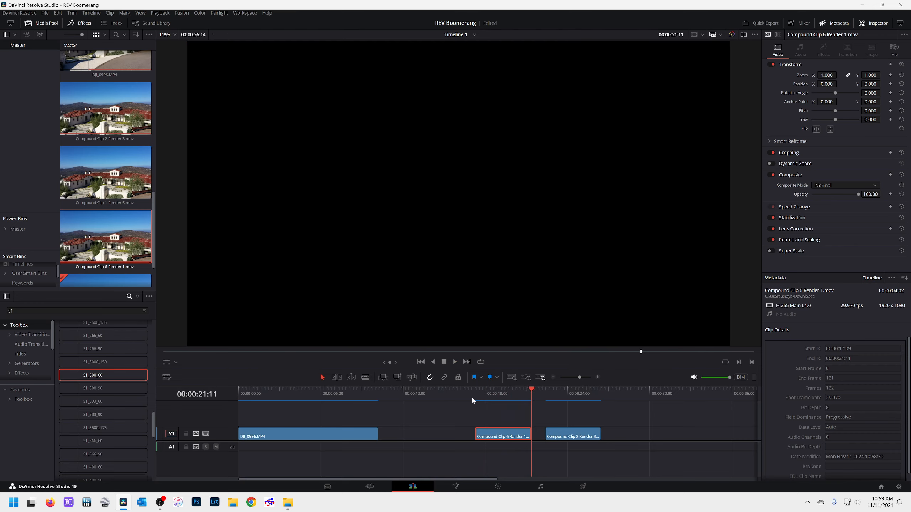
left_click(476, 393)
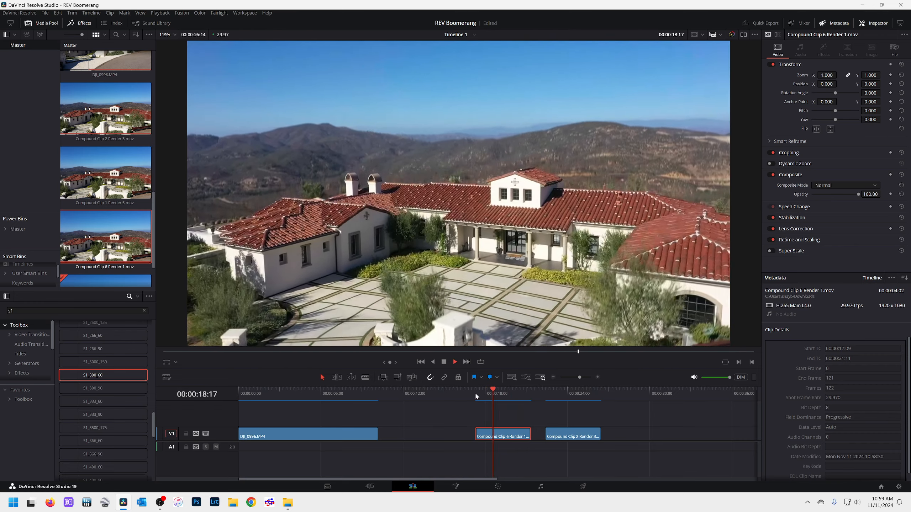
key("space")
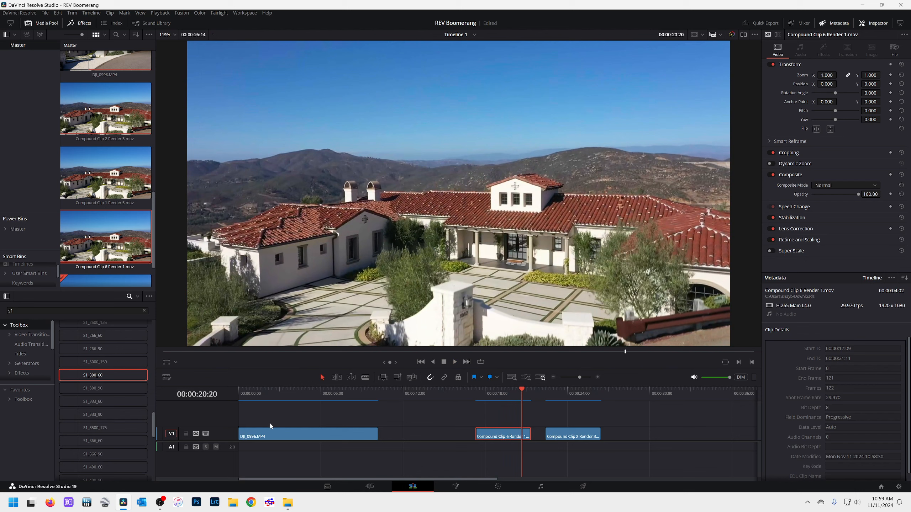
Turn the DJI_0996.MP4 clip into a compound clip and apply the S1_300_60 effect to it.
left_click(249, 394)
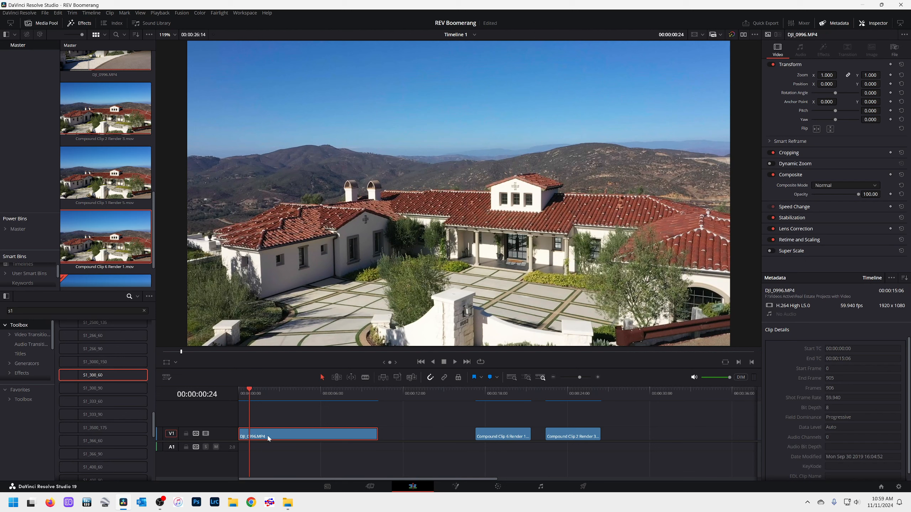
key("alt+g")
key("Return")
left_click_drag(96, 380, 247, 434)
Ripple-trim the end of the speed-ramped compound clip to timecode 00:00:02:01.
left_click_drag(244, 397, 222, 393)
key("shift+Right")
key("shift+Right")
key("Right")
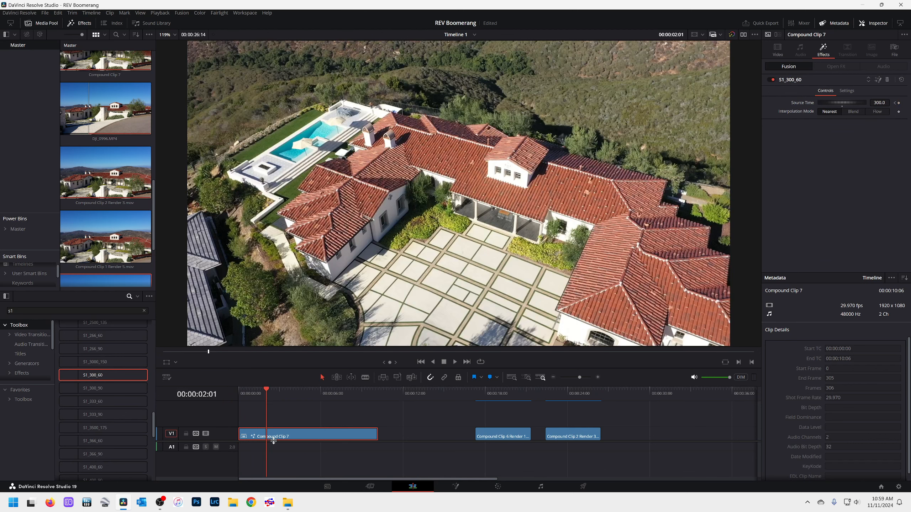
key("shift+]")
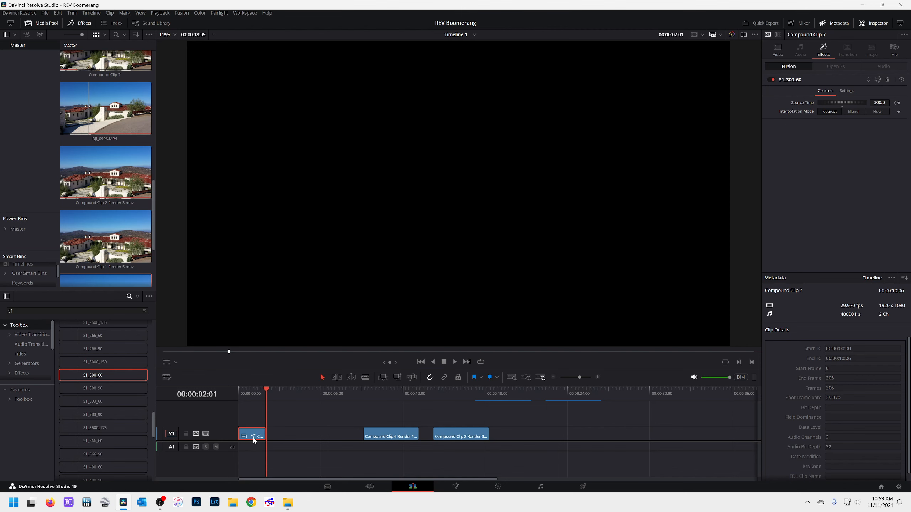
Duplicate the trimmed speed-ramp clip directly after itself and reverse the copy's speed.
left_click_drag(253, 437, 279, 437)
key("r")
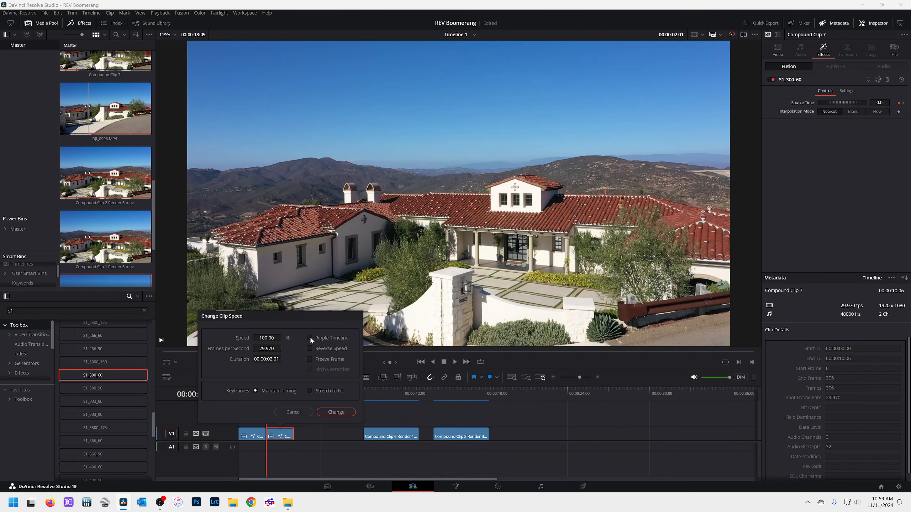
left_click(309, 349)
left_click(335, 413)
Combine the two speed-ramp clips at the timeline's start into a single compound clip.
left_click_drag(316, 416, 242, 454)
key("alt+g")
key("Return")
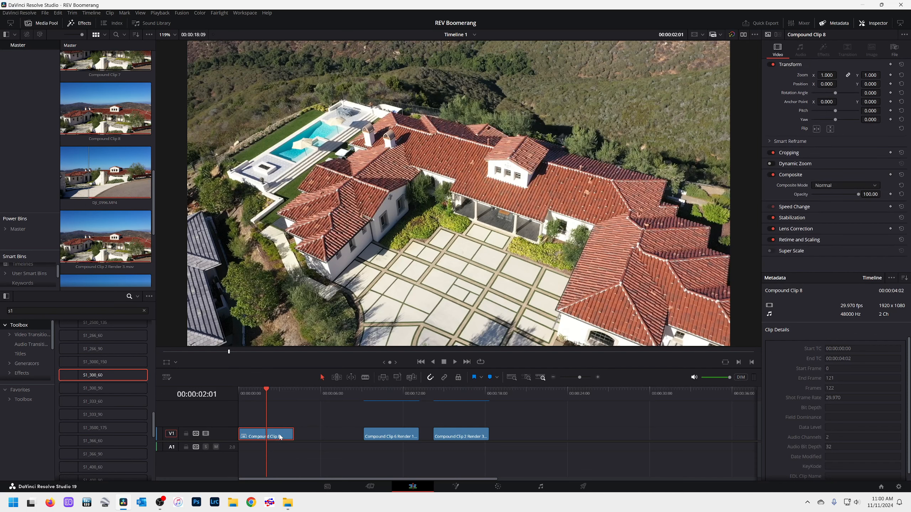
Render the combined compound clip at the timeline's start in place as a QuickTime H.265 file with effects included.
right_click(280, 437)
left_click(312, 237)
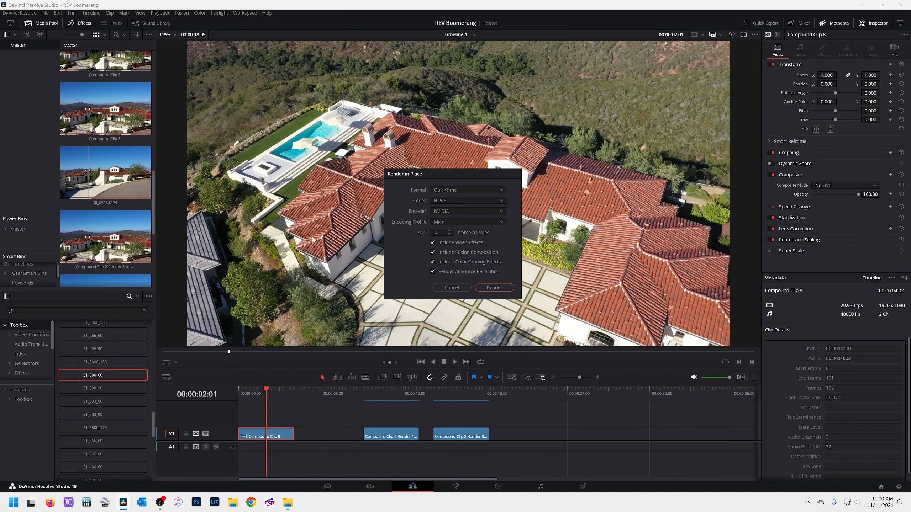
key("Return")
key("Return")
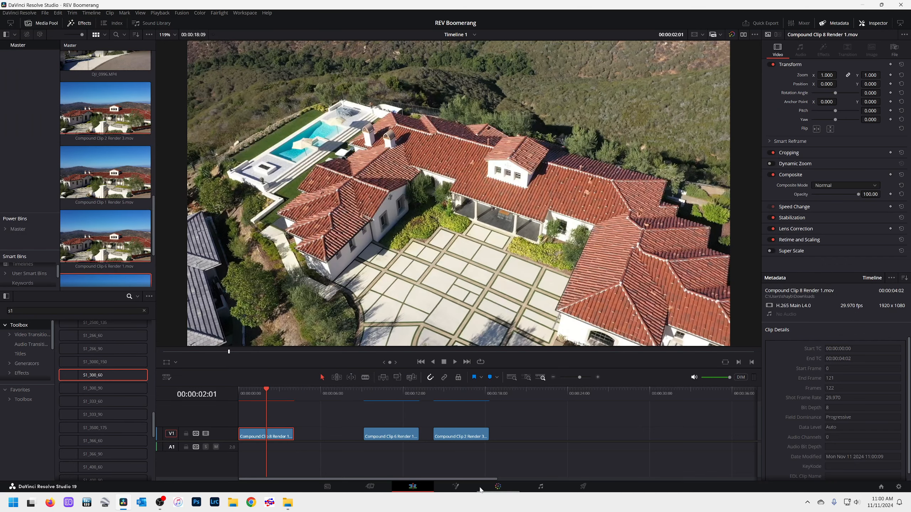
Enable the motion blur node in the rendered clip's color node graph and return to the edit timeline.
left_click(498, 487)
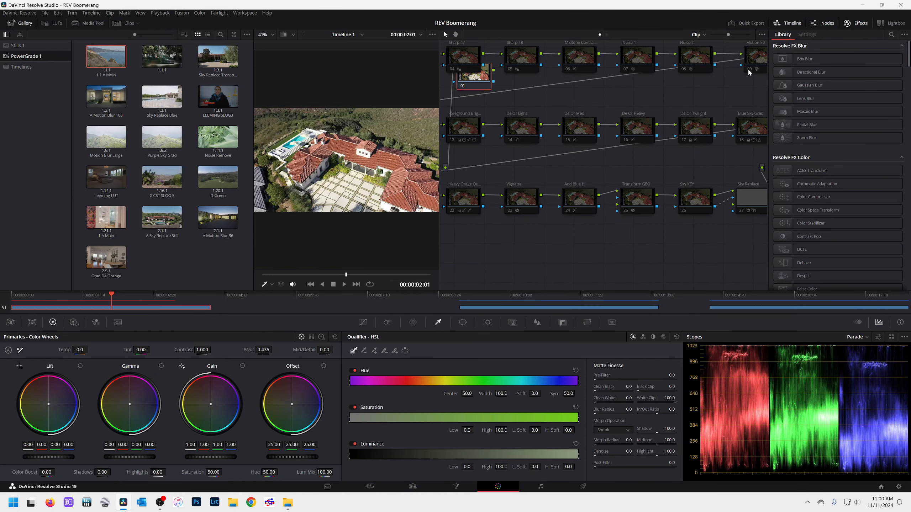
left_click(749, 70)
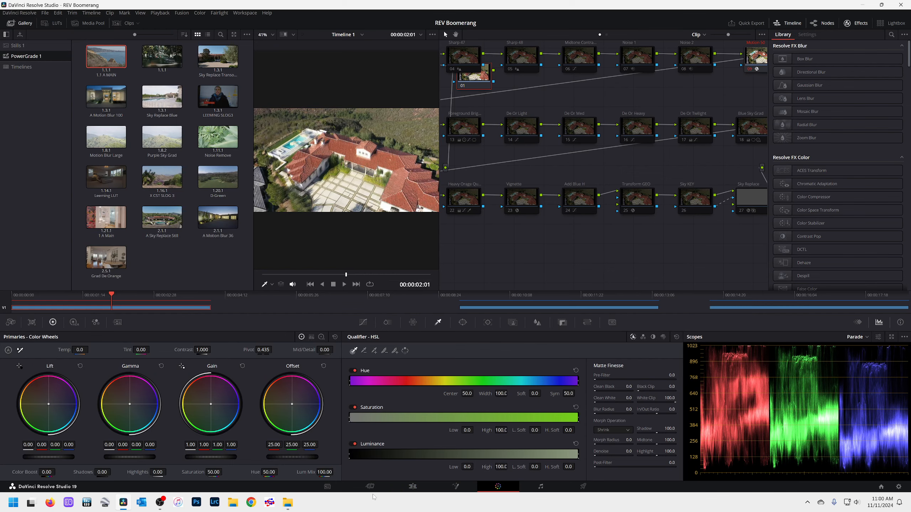
left_click(412, 486)
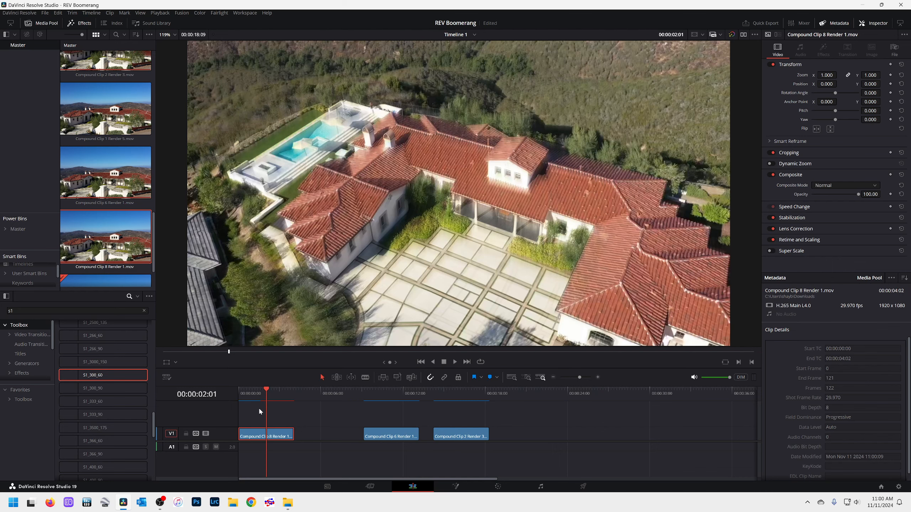
Play the rendered boomerang clip repeatedly from the timeline's start to review the speed ramp, reversal and motion blur.
left_click(237, 389)
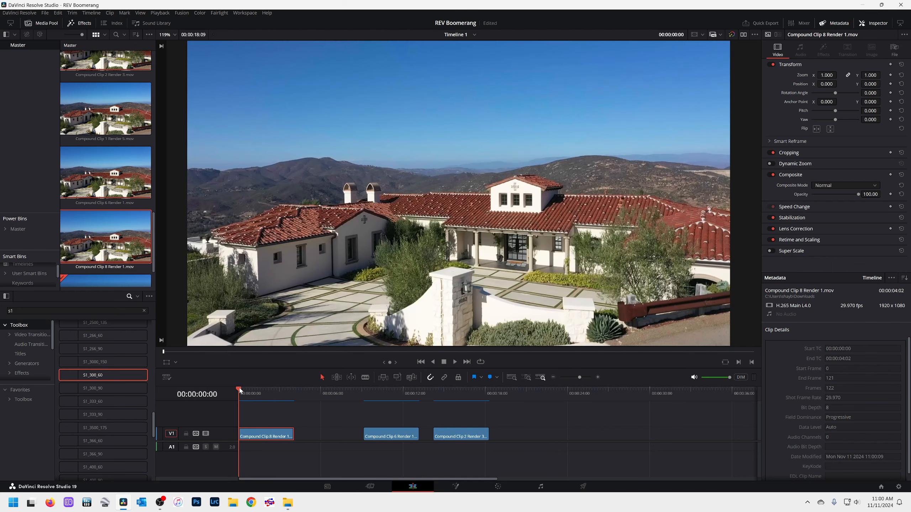
key("space")
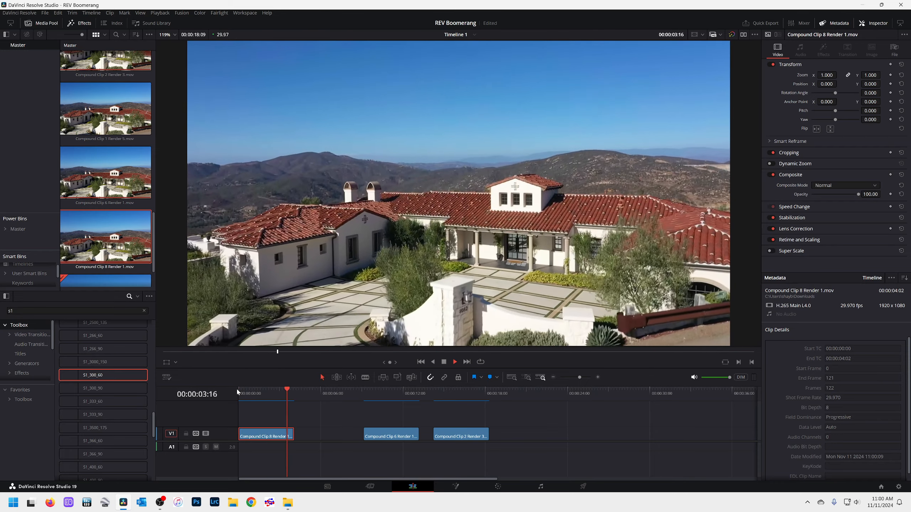
left_click(239, 389)
key("space")
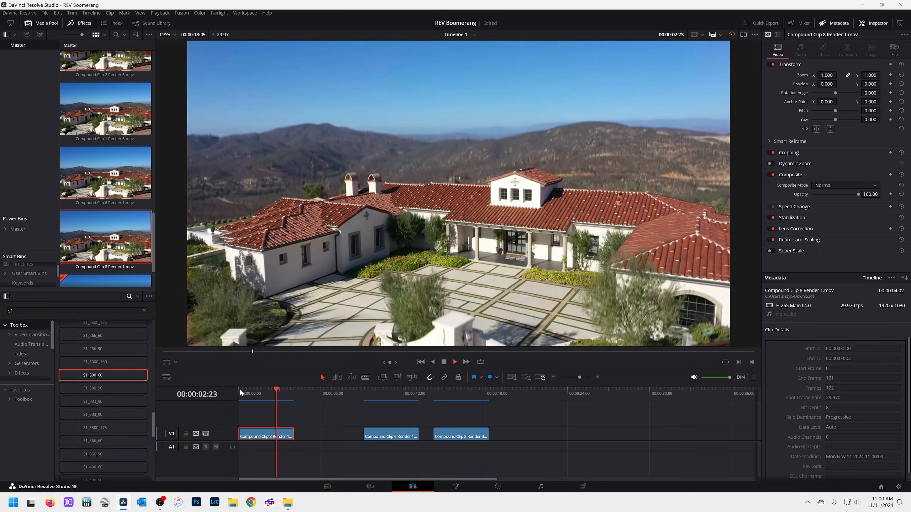
left_click(243, 390)
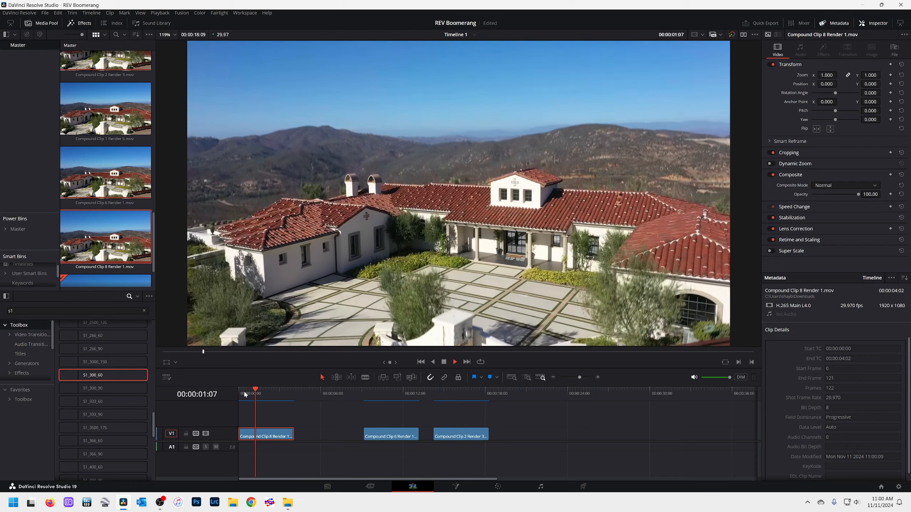
left_click(244, 392)
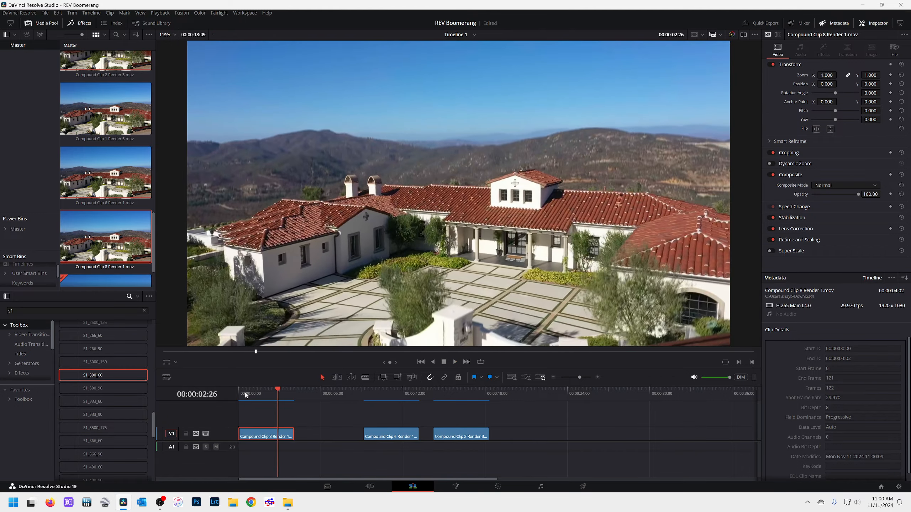
left_click(242, 393)
key("space")
key("space")
left_click(245, 395)
key("Home")
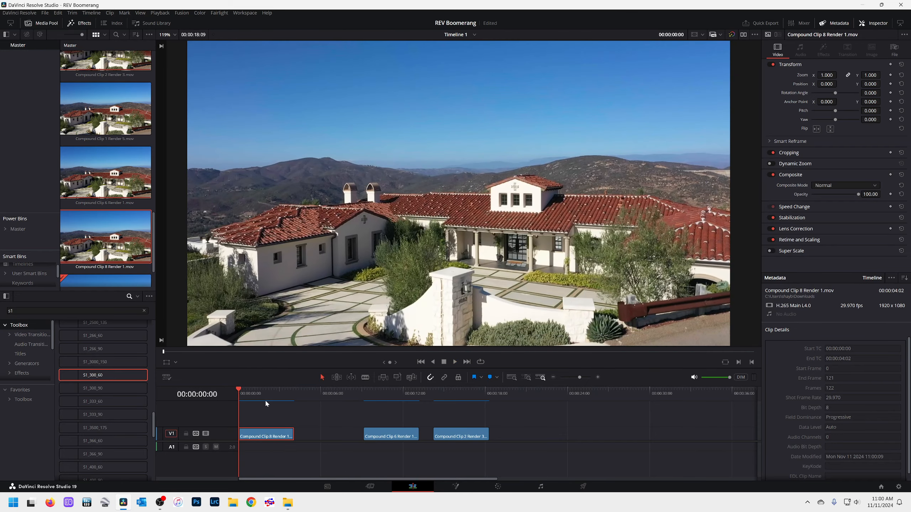
mouse_move(253, 395)
left_mouse_down()
mouse_move(266, 394)
mouse_move(237, 397)
left_mouse_up()
key("space")
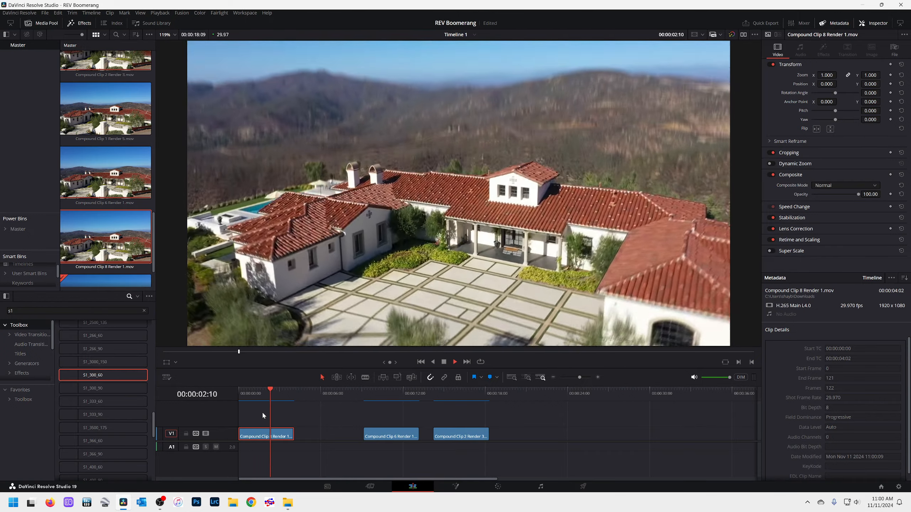
key("space")
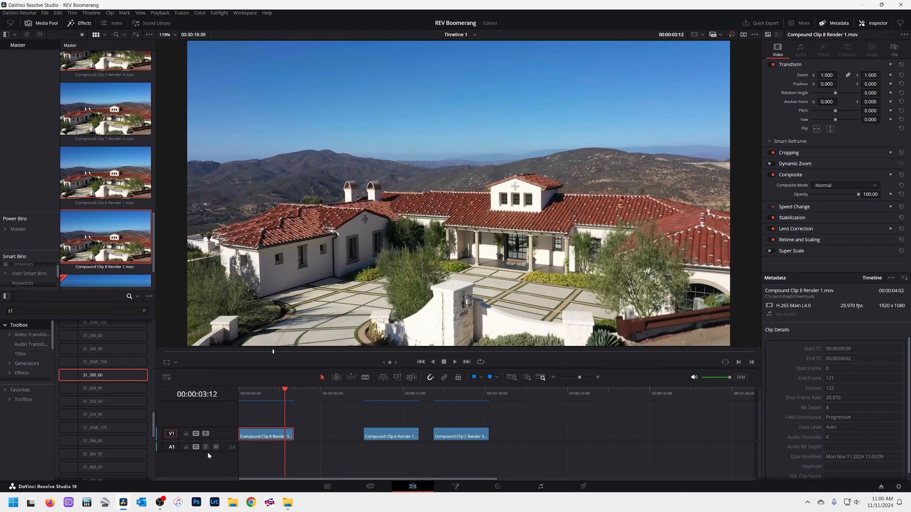